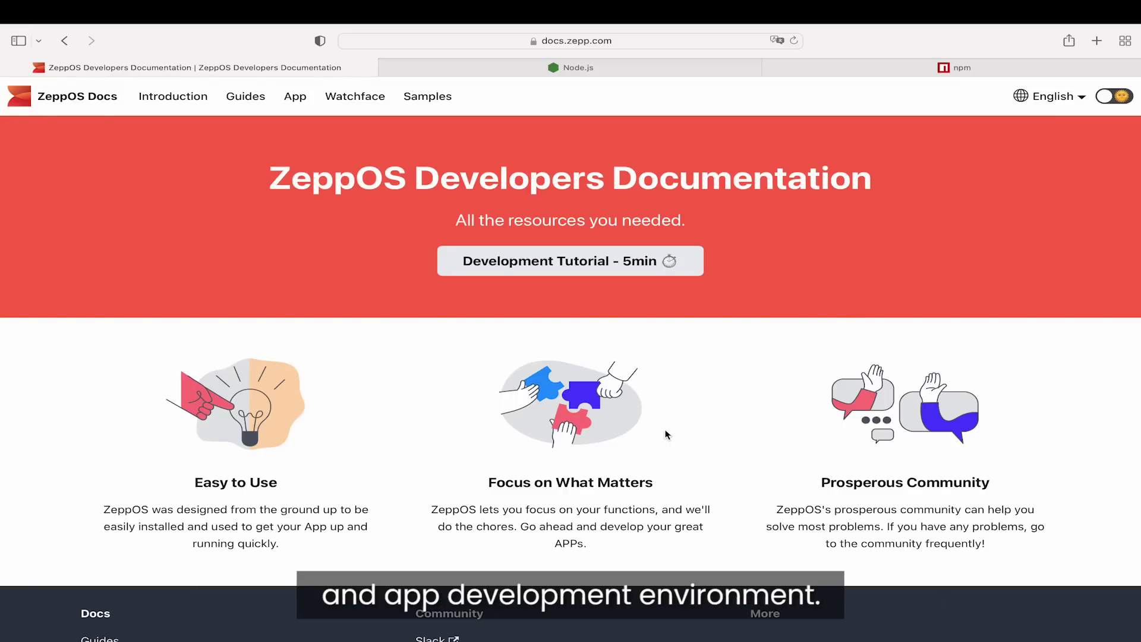
Open Node.js Other Downloads under 16.14.1 LTS, then move to the npm site
click(605, 70)
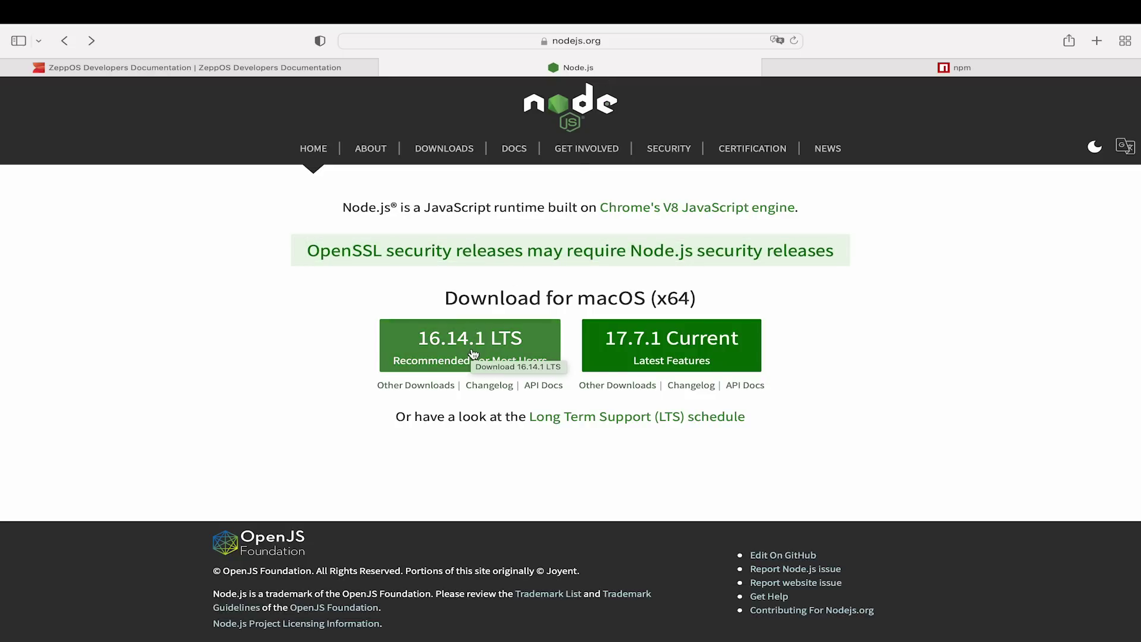
click(415, 386)
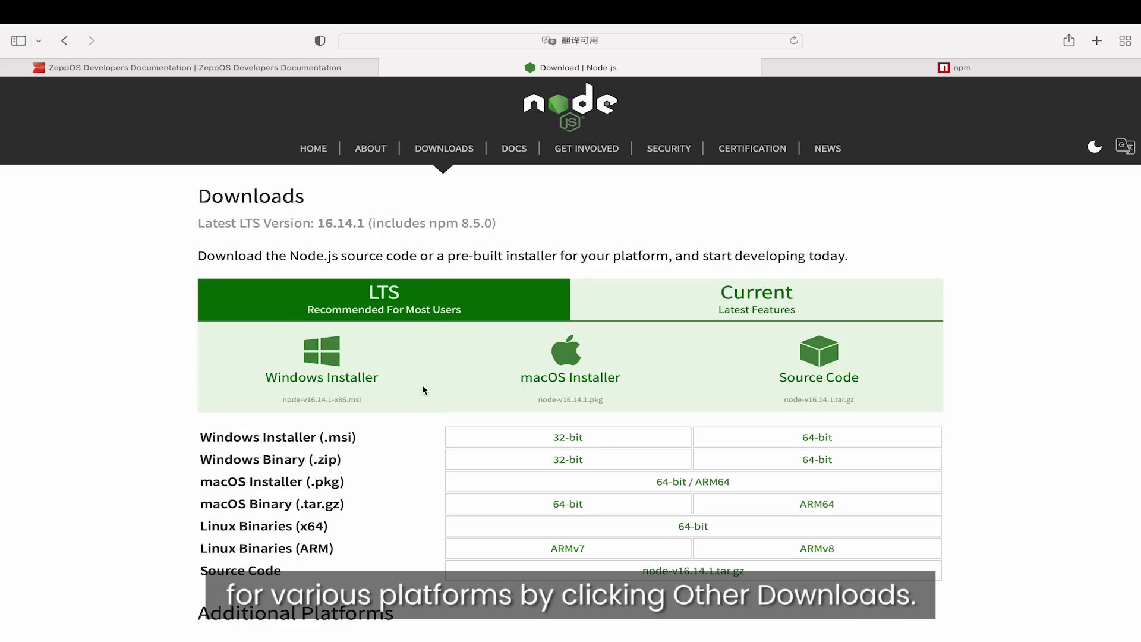
scroll(424, 390, down, 2)
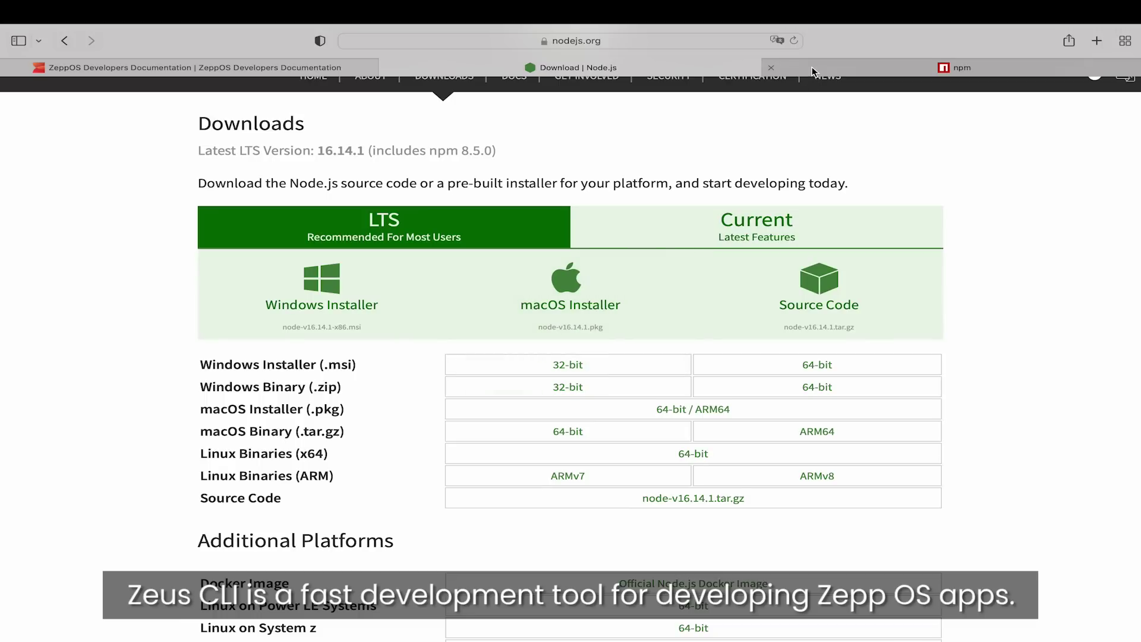
click(891, 68)
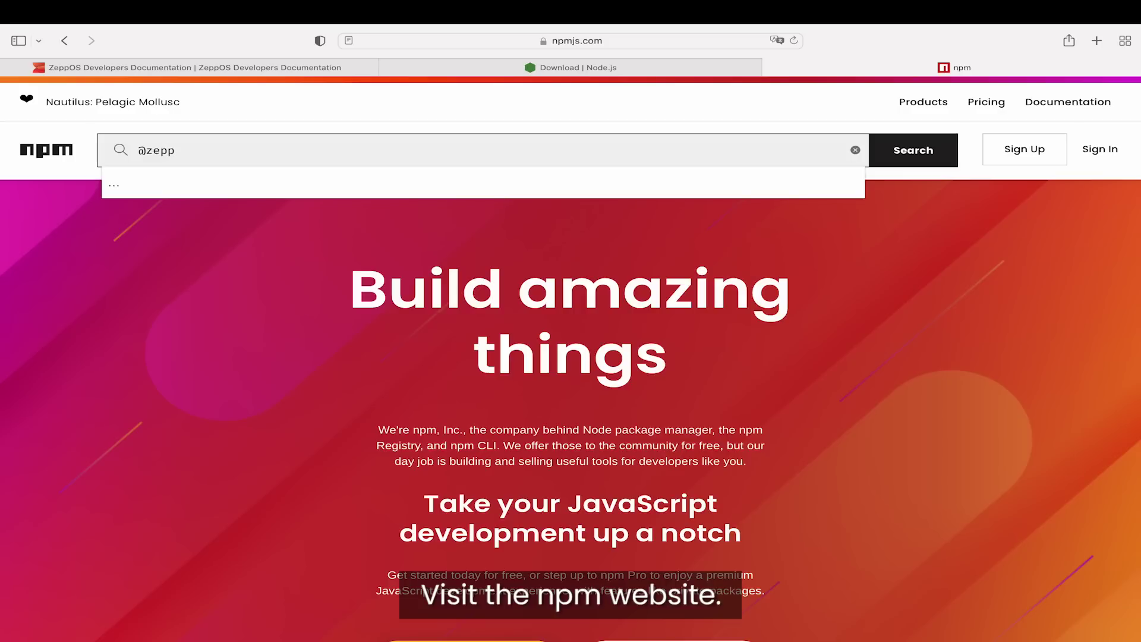
text(os/ze)
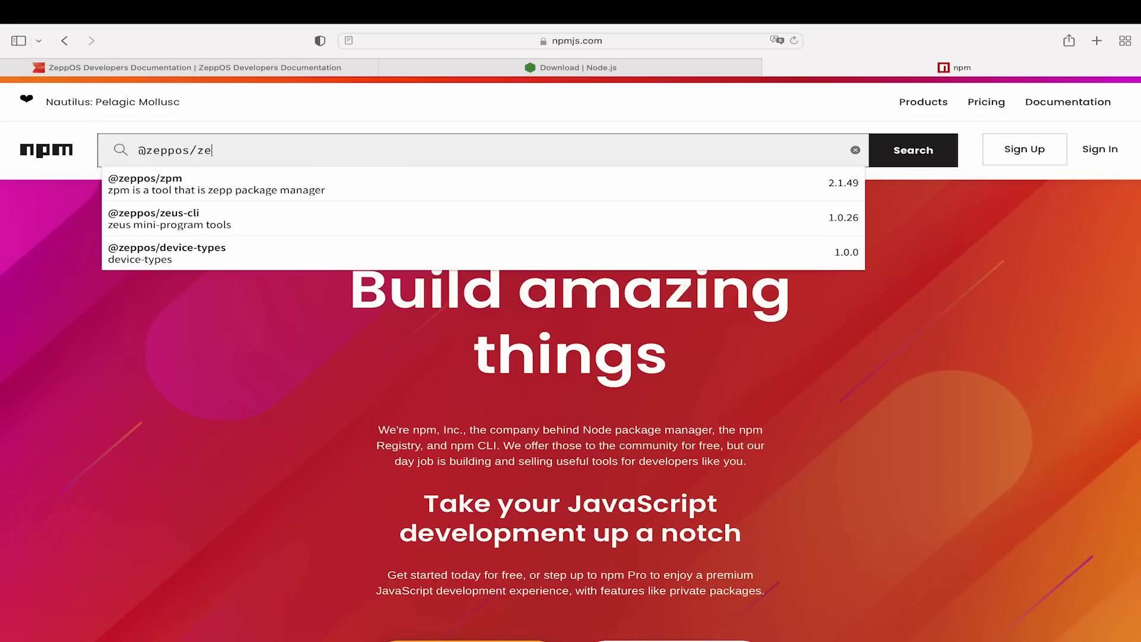
text(us-cli)
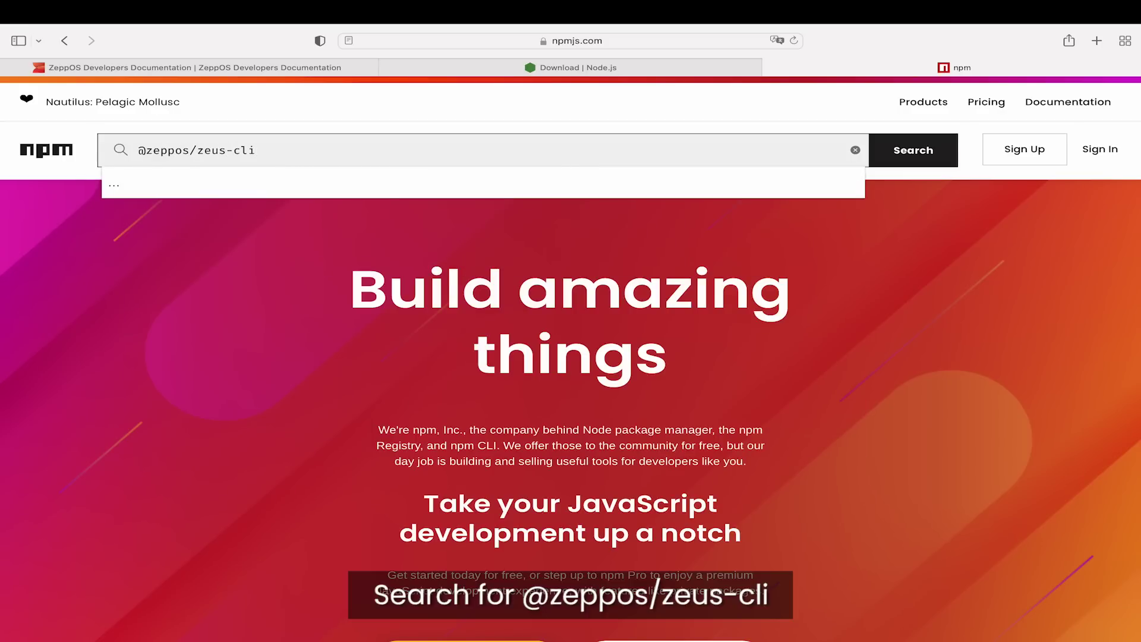
key(Return)
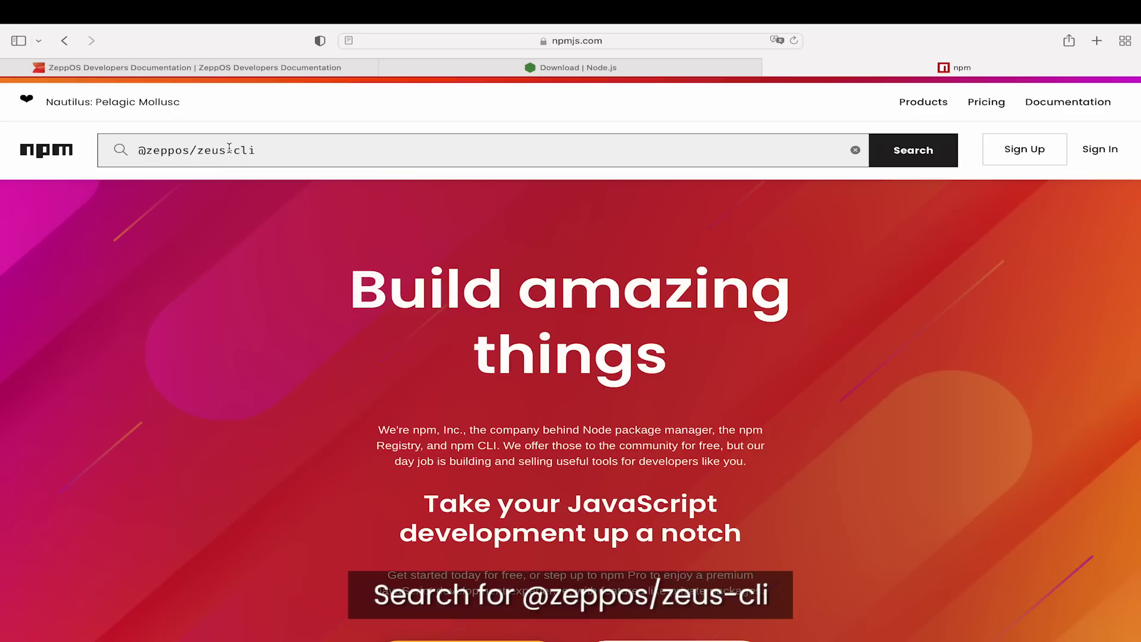
click(895, 158)
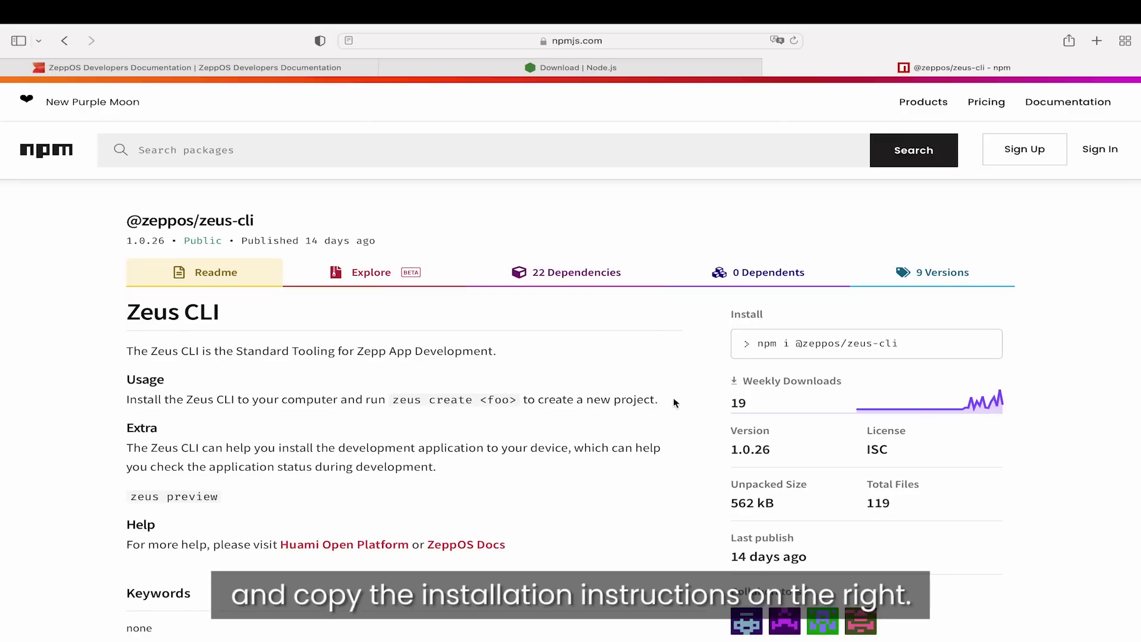
click(985, 345)
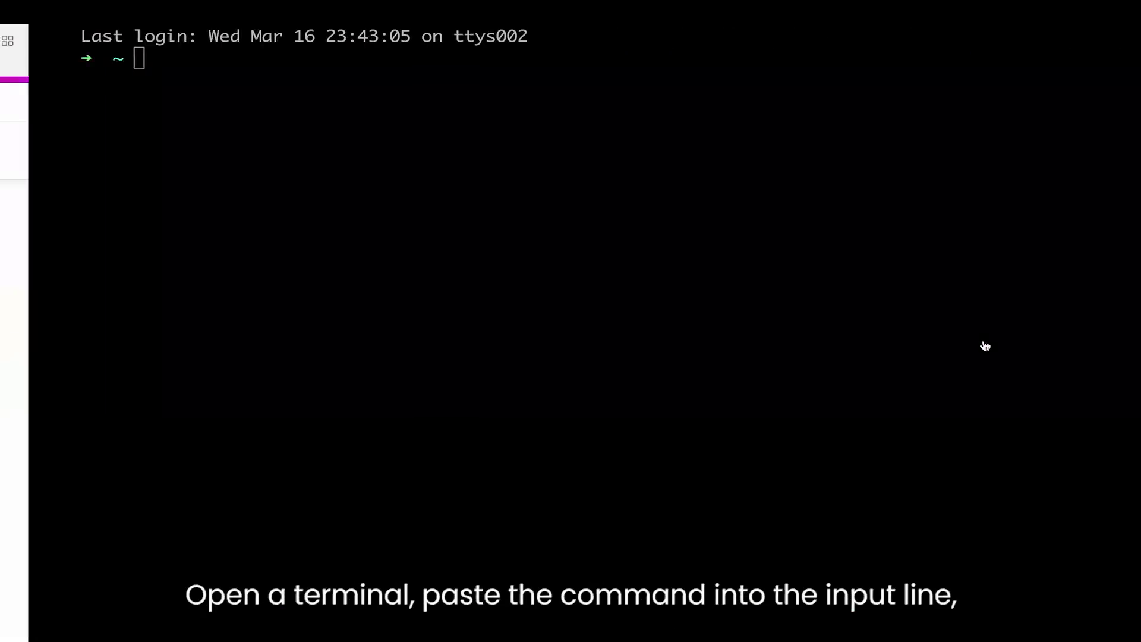
Paste the npm install command into iTerm2 to install zeus-cli globally (932 packages changed)
right_click(275, 75)
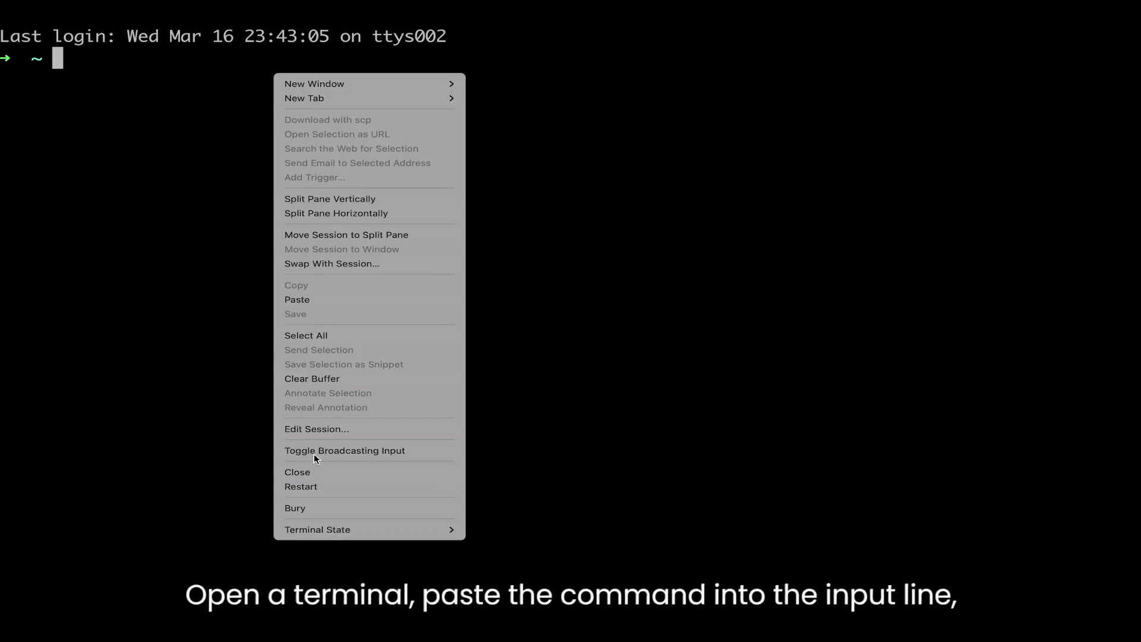
click(334, 299)
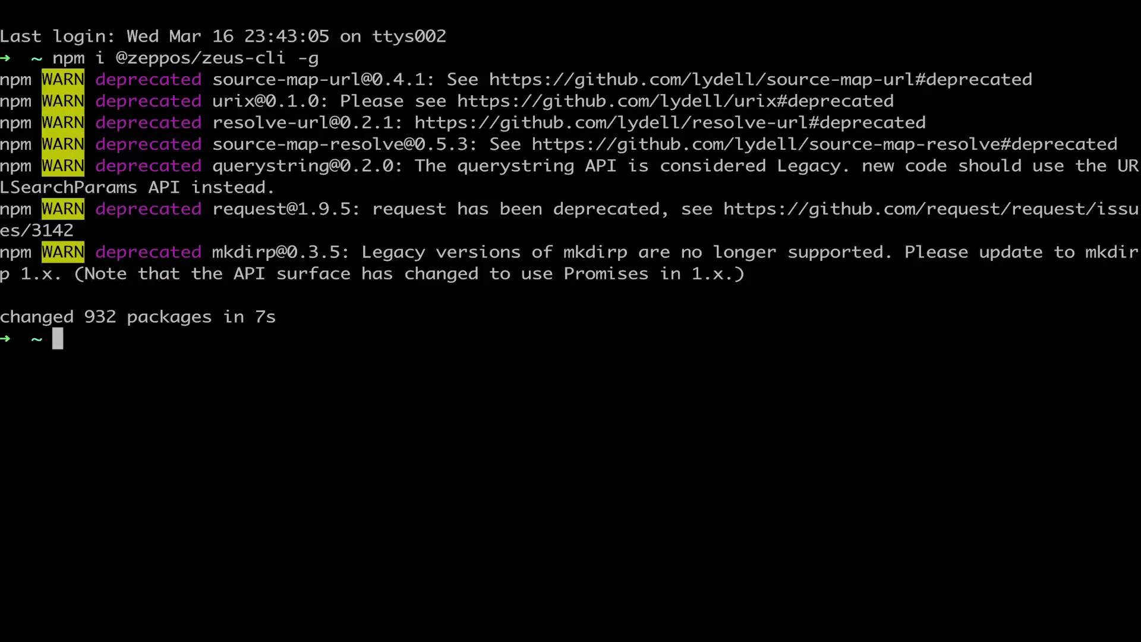
text(zeus )
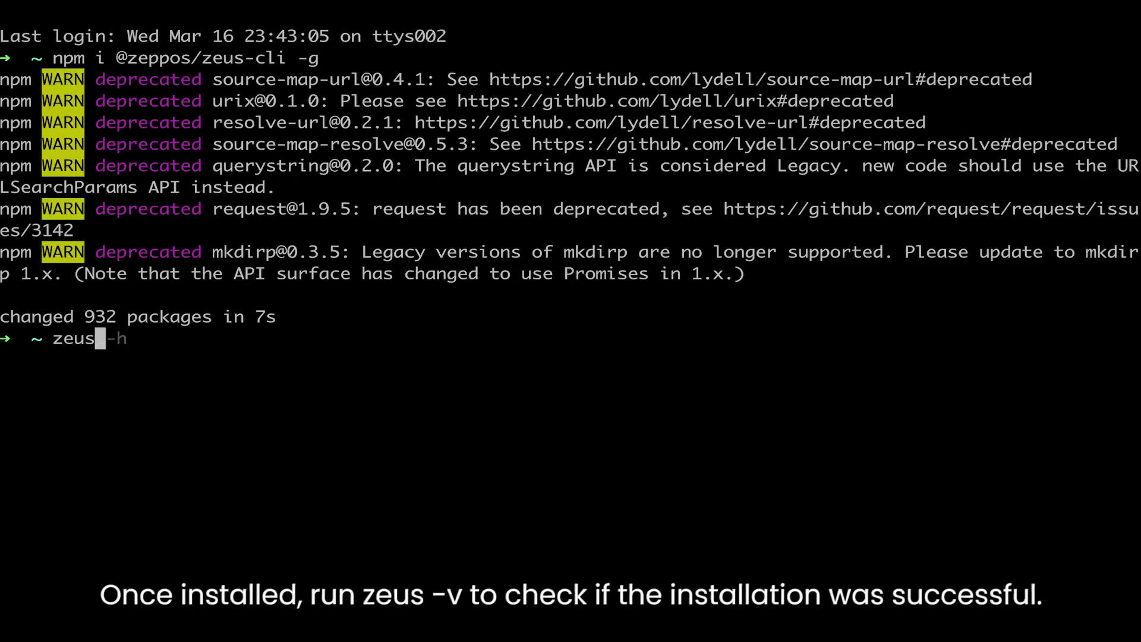
text(-v)
Run zeus -v to confirm version 1.0.26, then run zeus -h
key(Return)
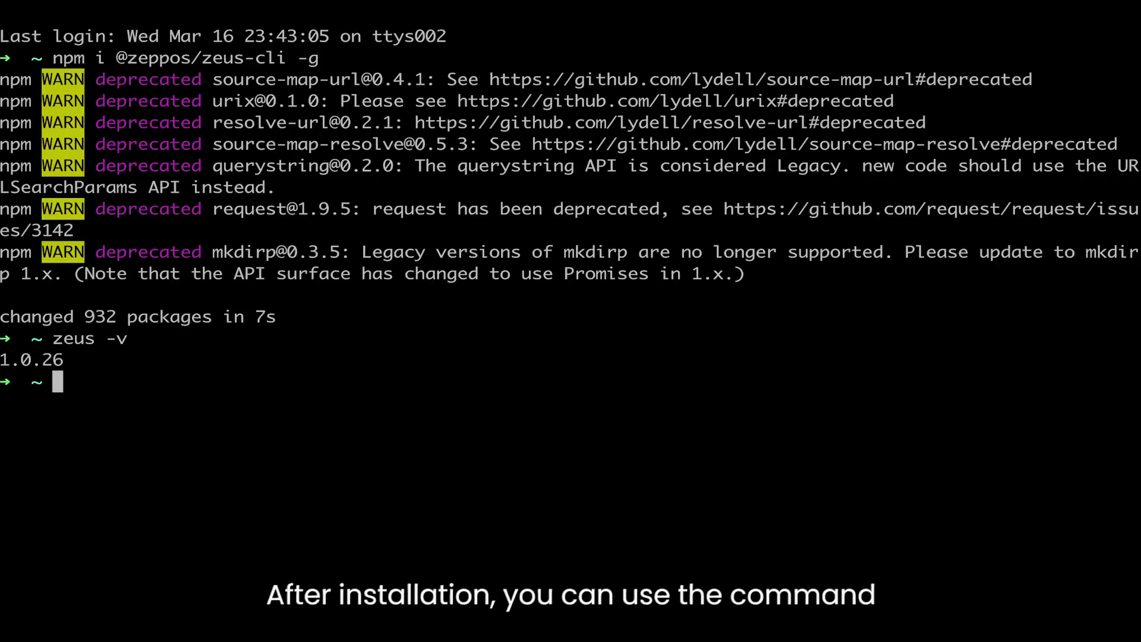
text(zeus -v)
key(Left)
key(Delete)
text(h)
key(Return)
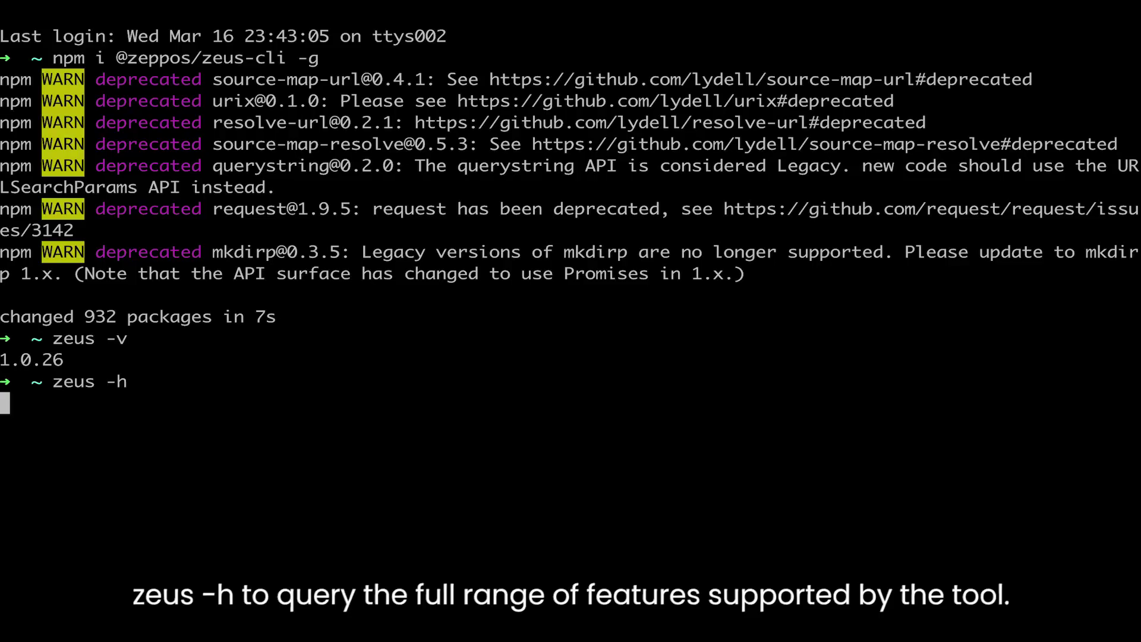